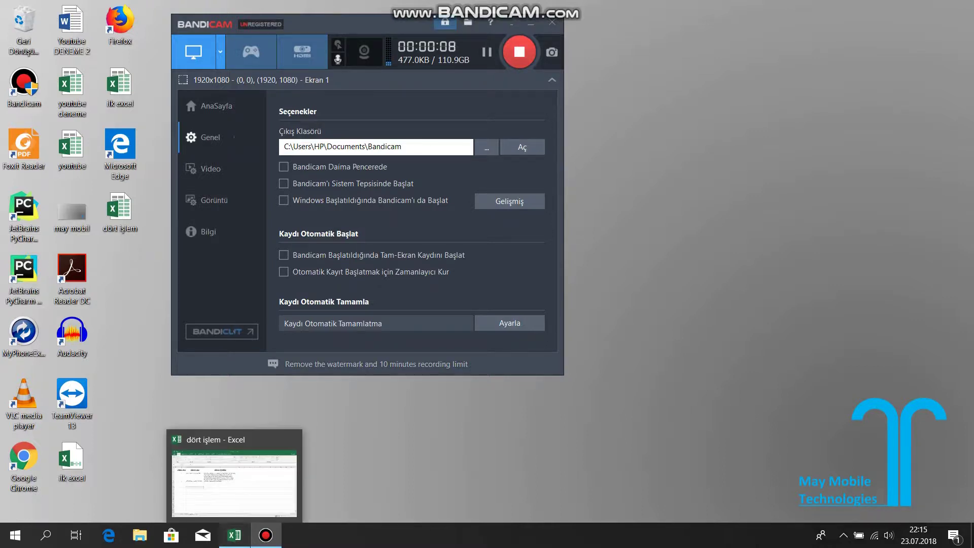
Step: Bring the Excel workbook window to the front from the taskbar while Bandicam records
left_click(234, 535)
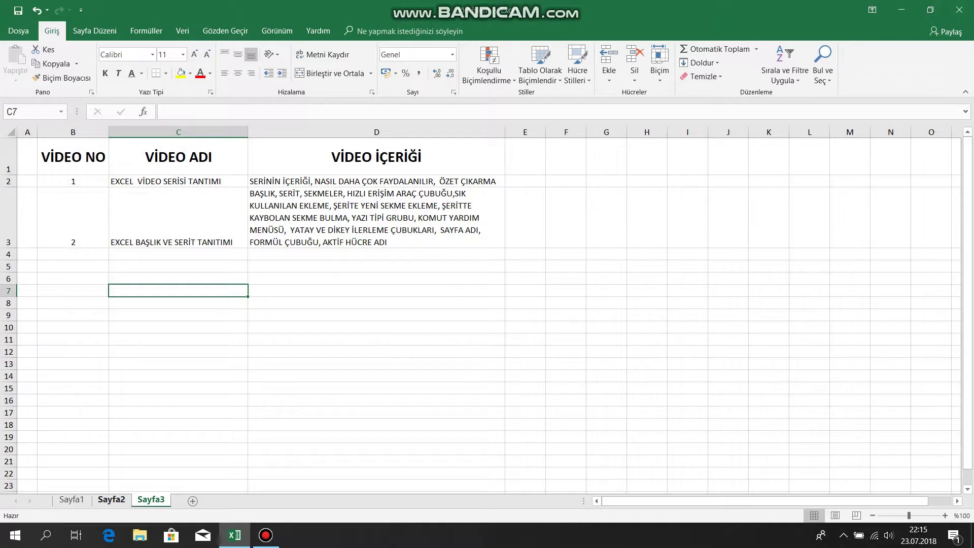
Step: Switch to sheet Sayfa2 with the daily phone sales table
left_click(112, 500)
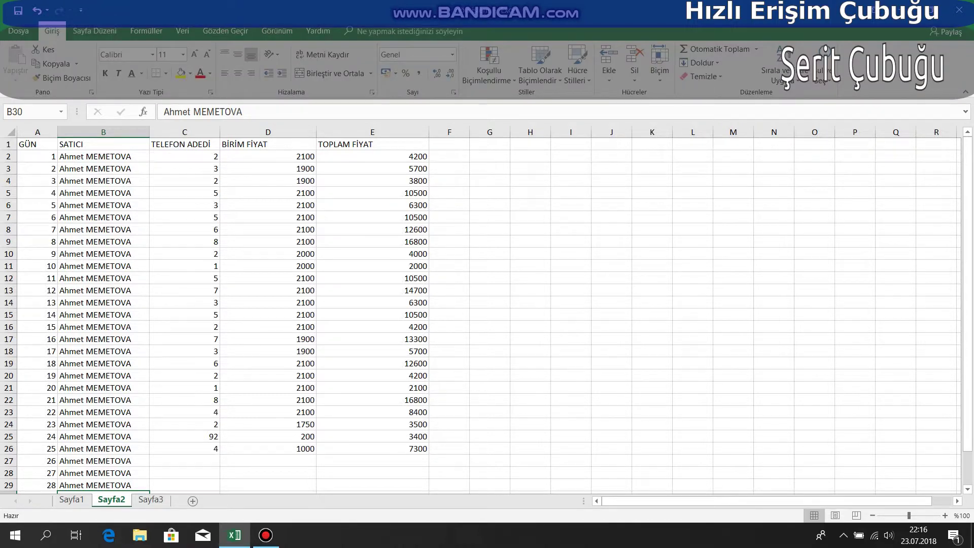
Step: Peek at the Dosya file page, then scroll through the ribbon tabs to Gözden Geçir
left_click(18, 30)
key("Escape")
scroll(488, 69, "down", 1)
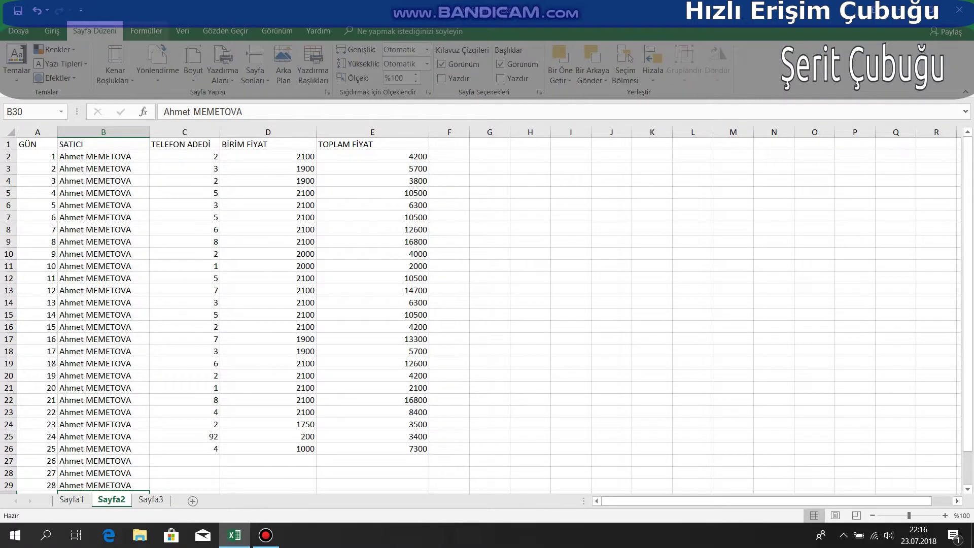
scroll(487, 68, "down", 1)
scroll(487, 68, "down", 1)
scroll(487, 69, "down", 1)
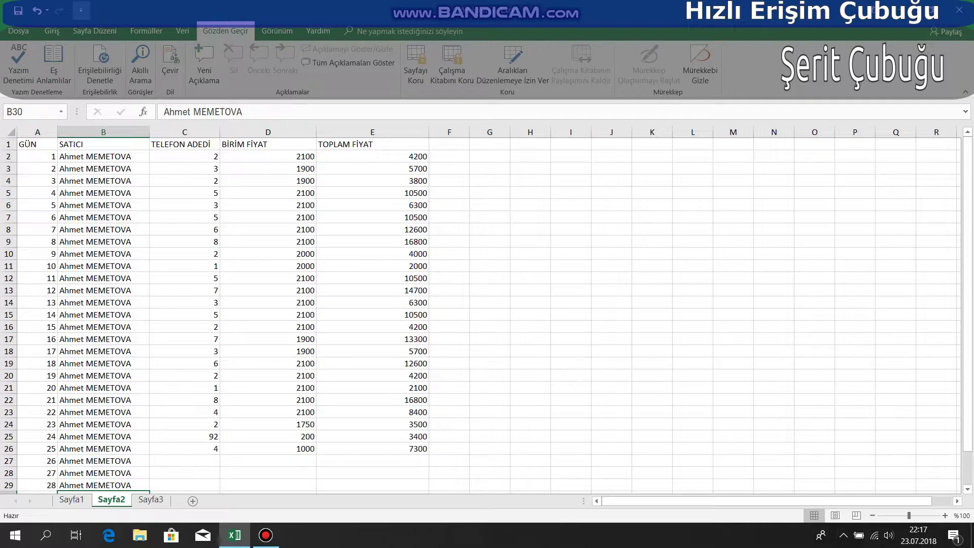
Step: Add the Aç (Open) command to the Quick Access Toolbar through Diğer Komutlar
left_click(81, 10)
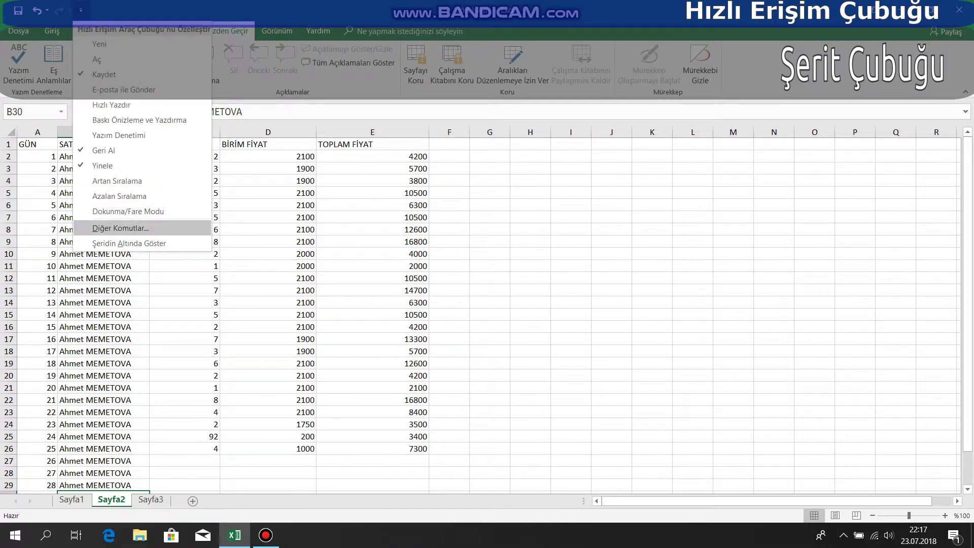
left_click(120, 228)
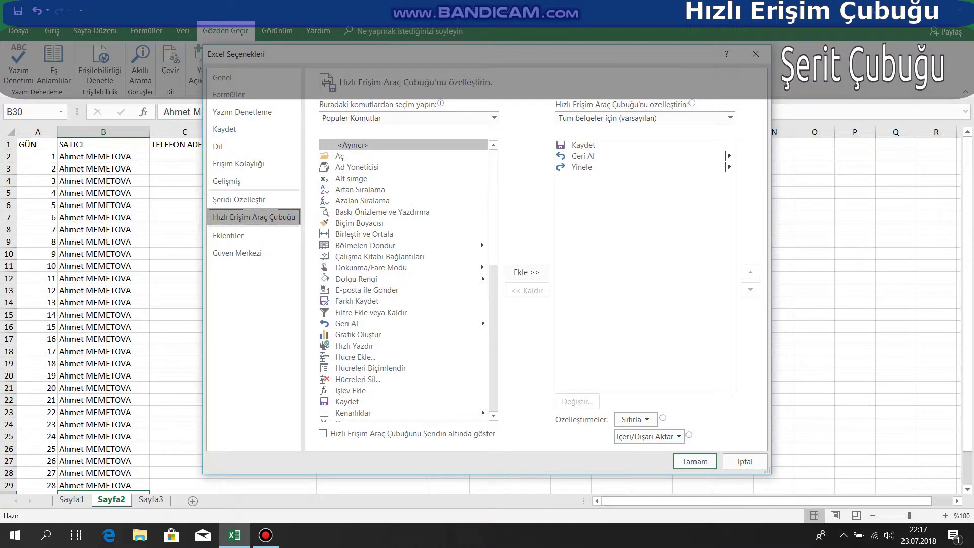
left_click(355, 156)
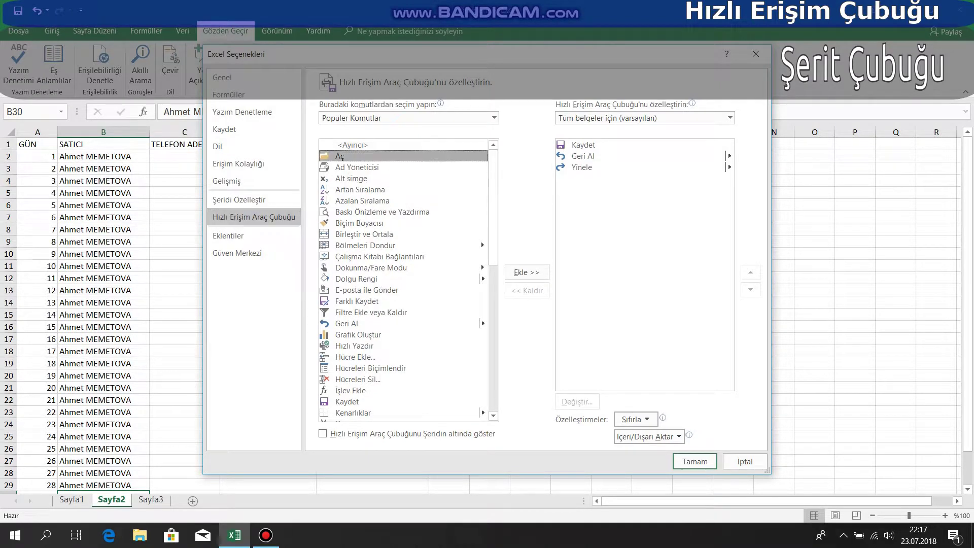
left_click(527, 273)
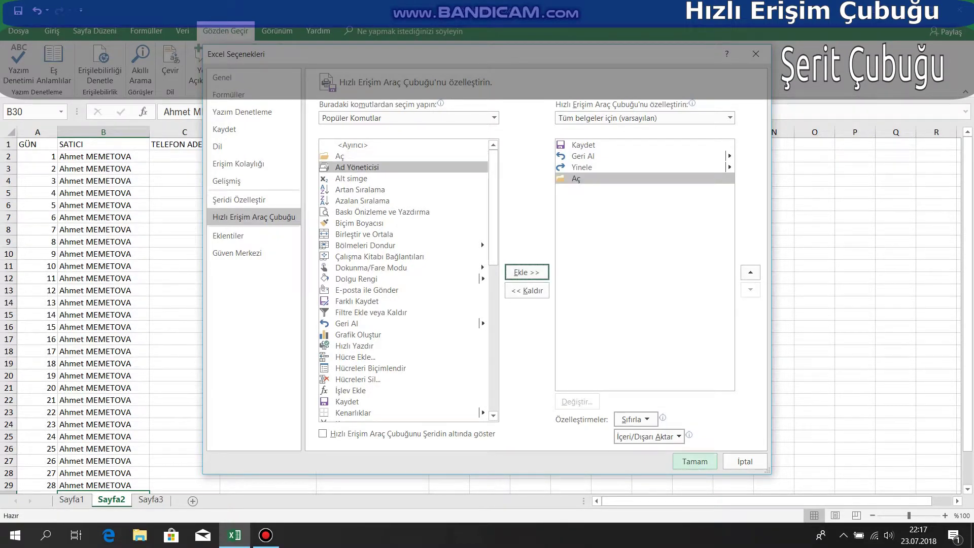
left_click(695, 461)
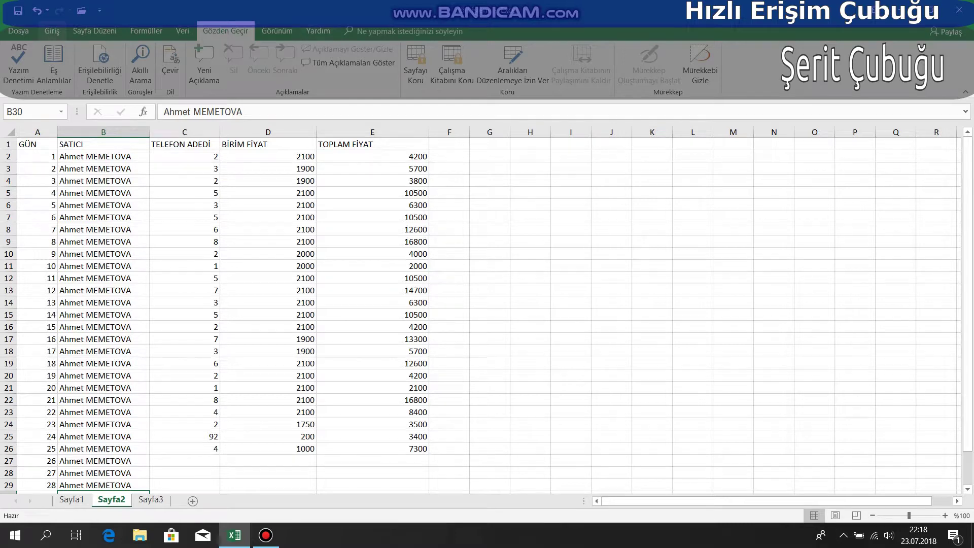
Step: Scroll the ribbon to the Veri tab and show the Quick Access Toolbar command list
scroll(52, 31, "up", 4)
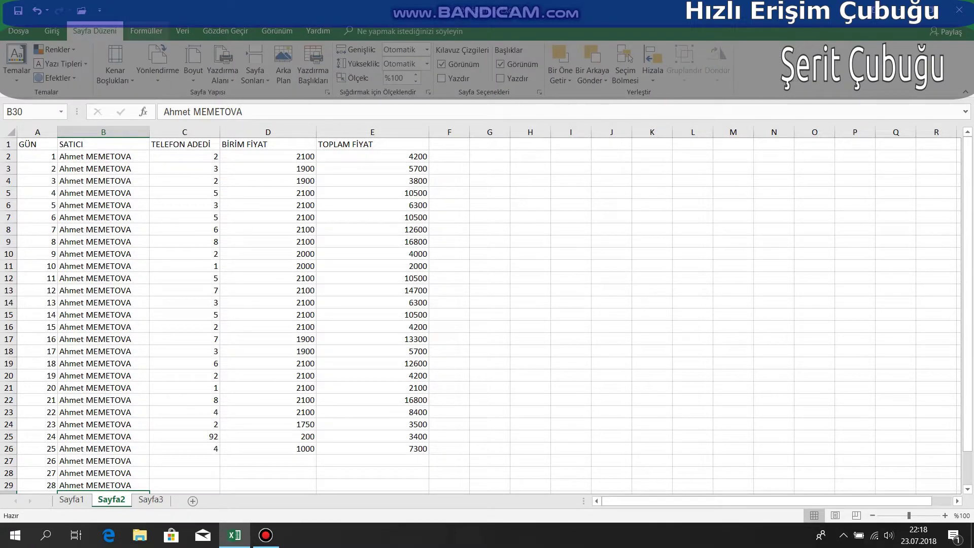
scroll(52, 30, "down", 2)
scroll(152, 31, "down", 1)
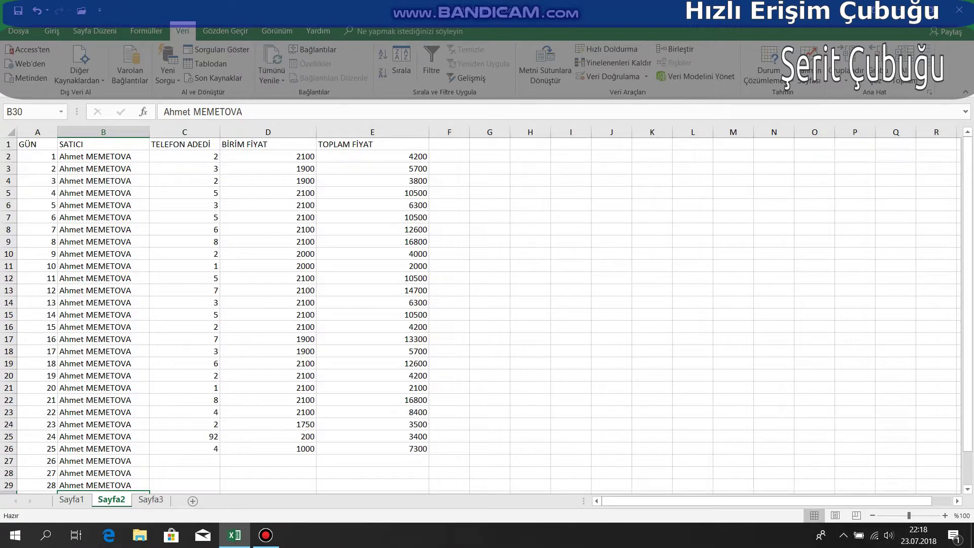
left_click(100, 10)
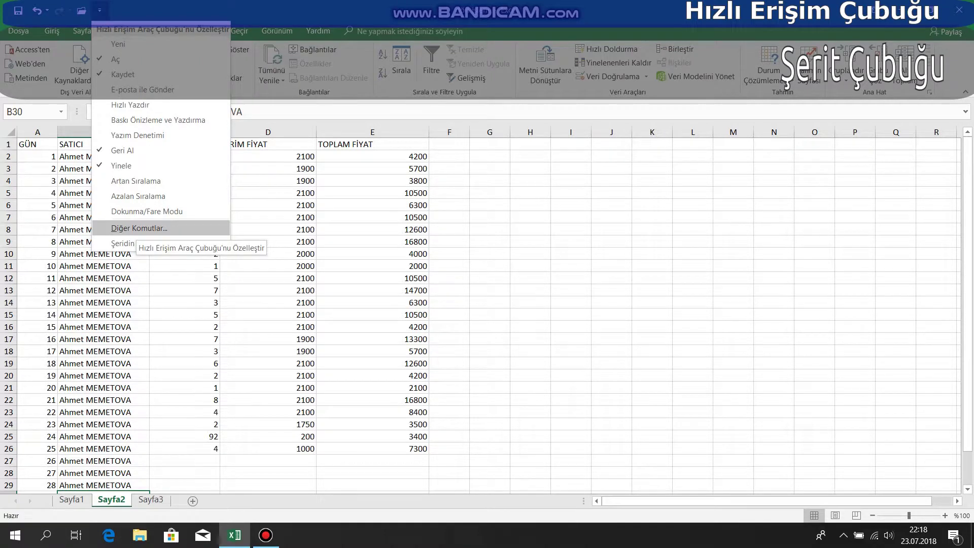
Step: Tick Ekle and Geliştirici under Ana Sekmeler in Şeridi Özelleştir and apply
left_click(135, 228)
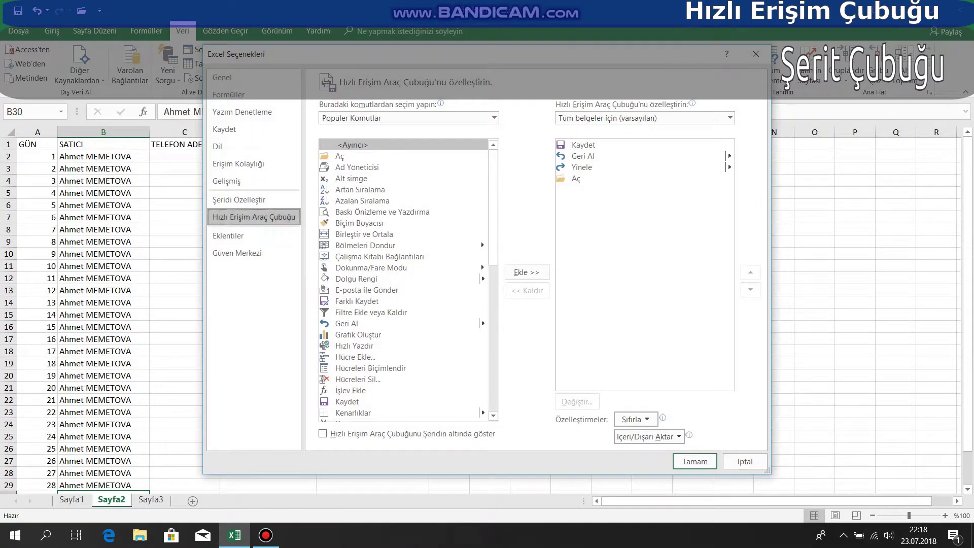
key("Escape")
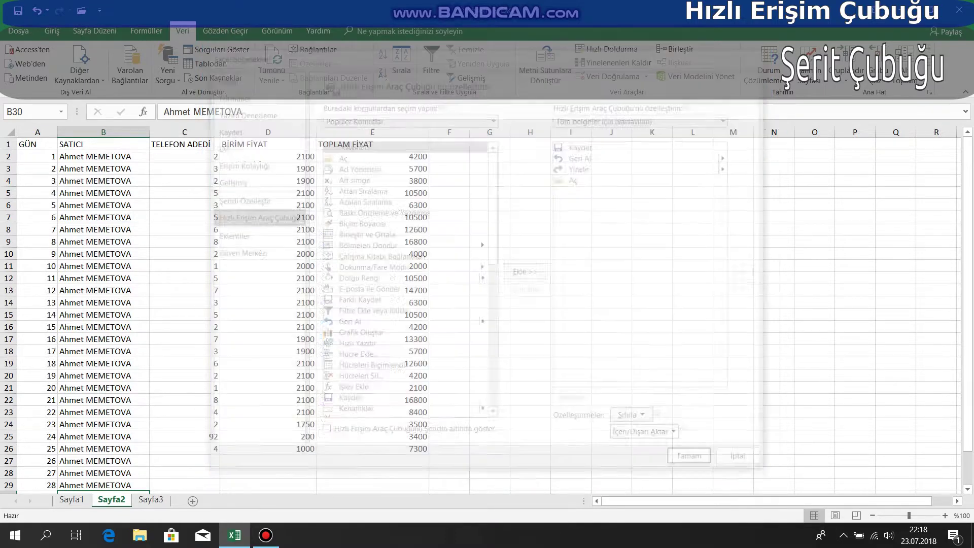
left_click(99, 10)
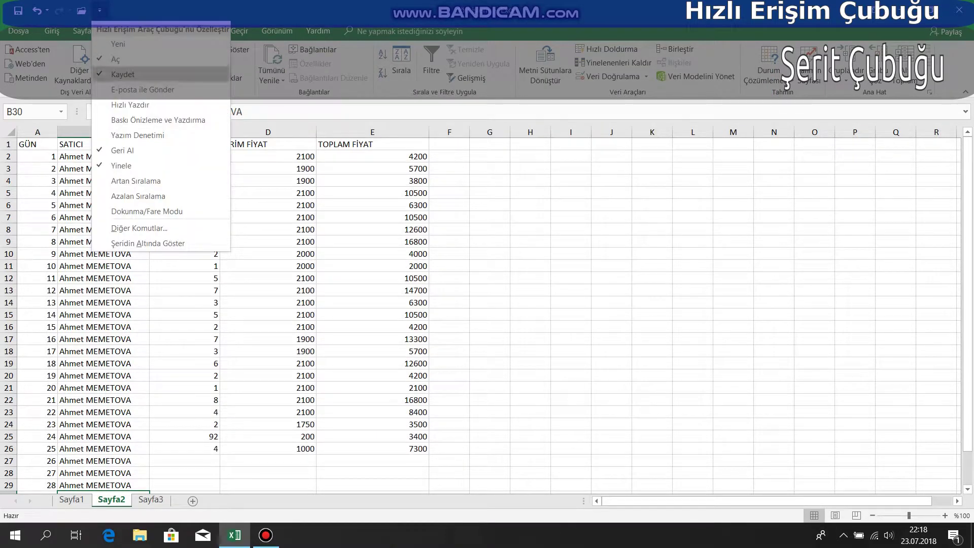
left_click(139, 228)
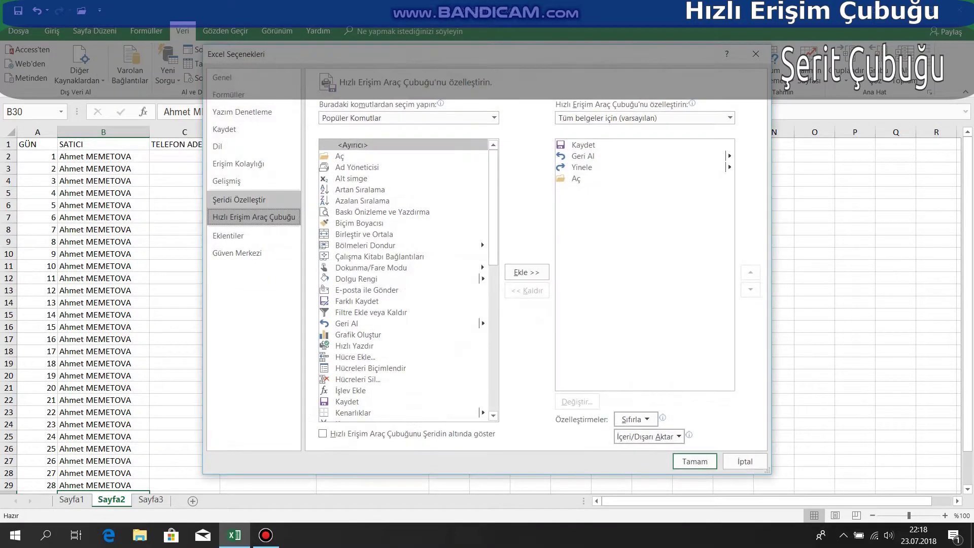
left_click(239, 199)
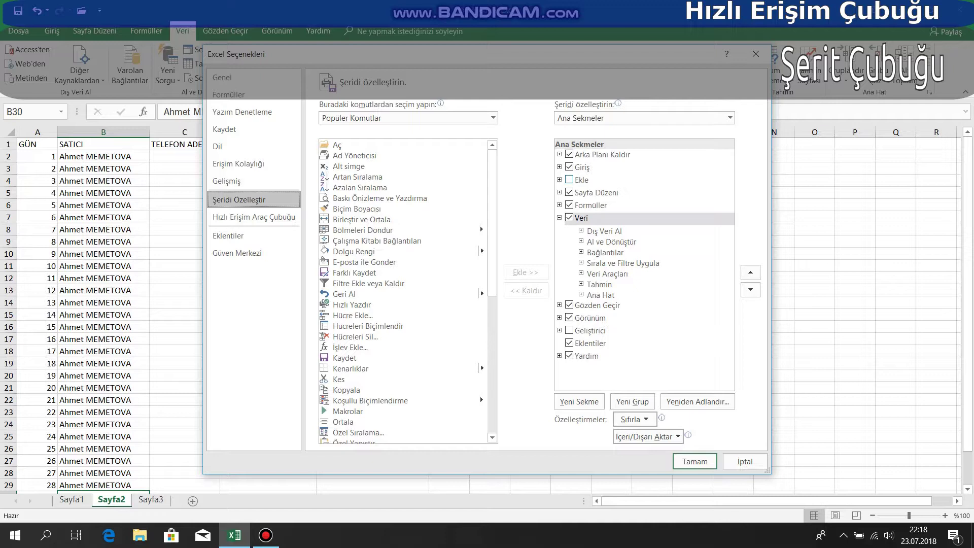
left_click(569, 180)
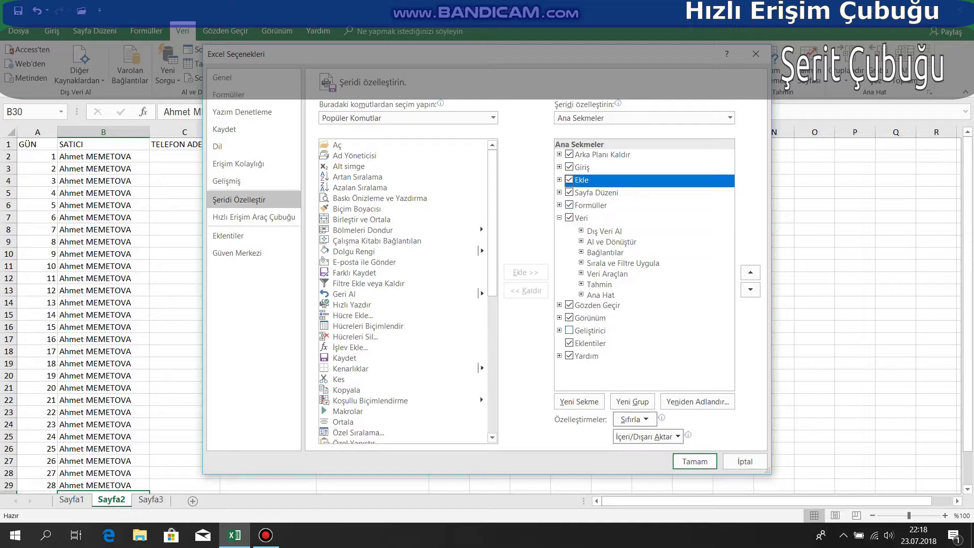
left_click(569, 330)
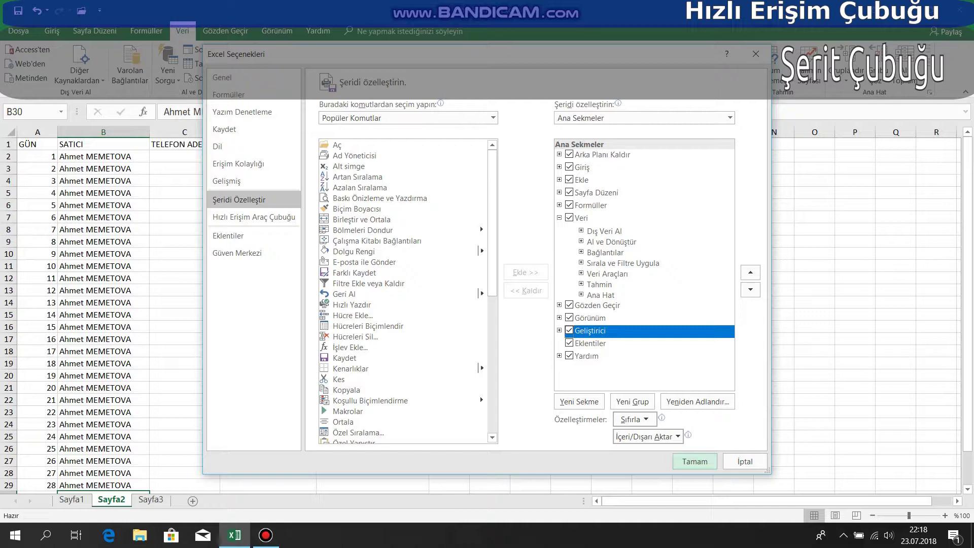
left_click(694, 461)
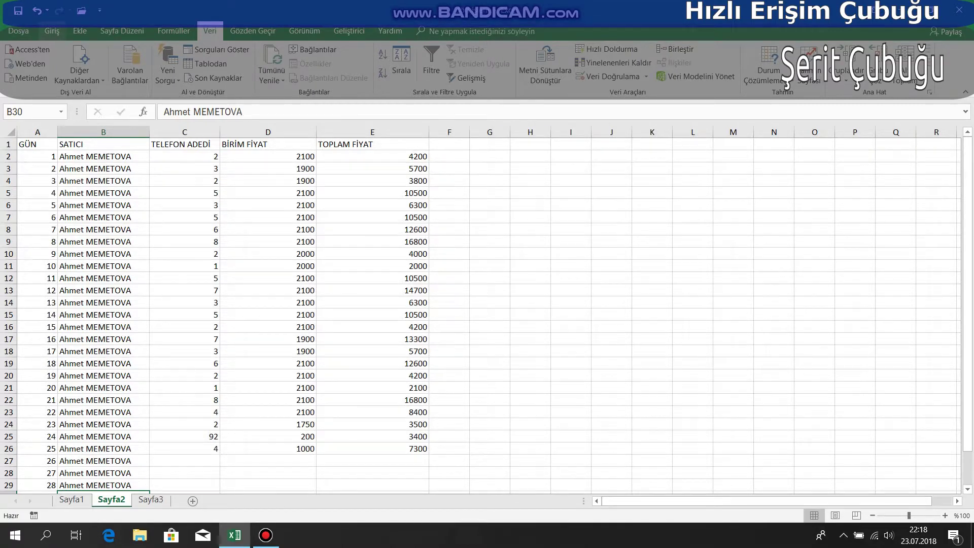
left_click(52, 31)
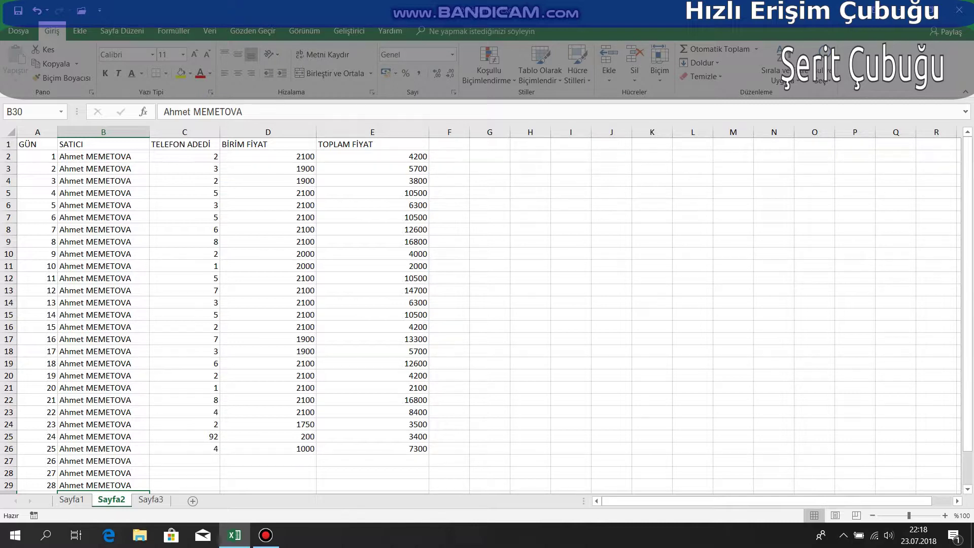
left_click(122, 54)
key("Tab")
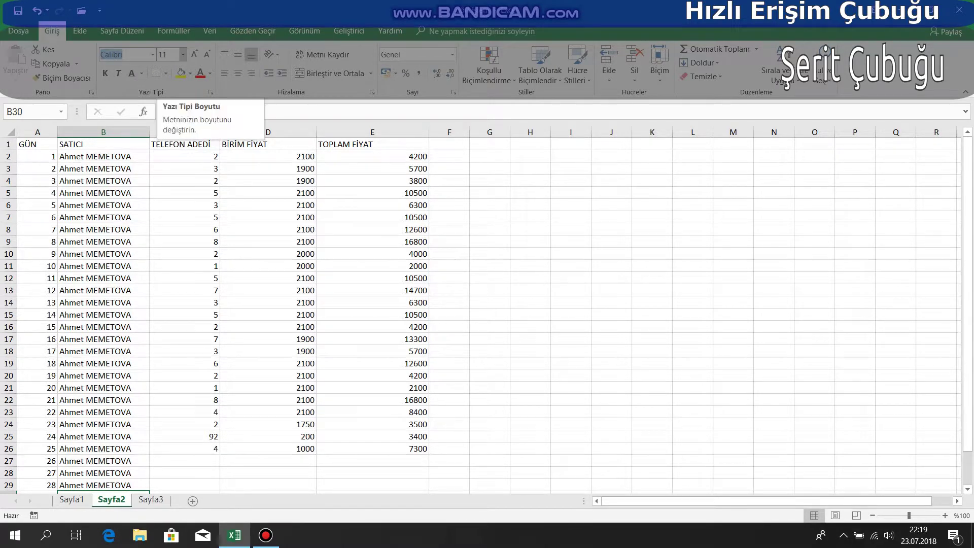
key("Tab")
key("Tab")
key("Tab")
key("Tab")
key("Tab")
key("Tab")
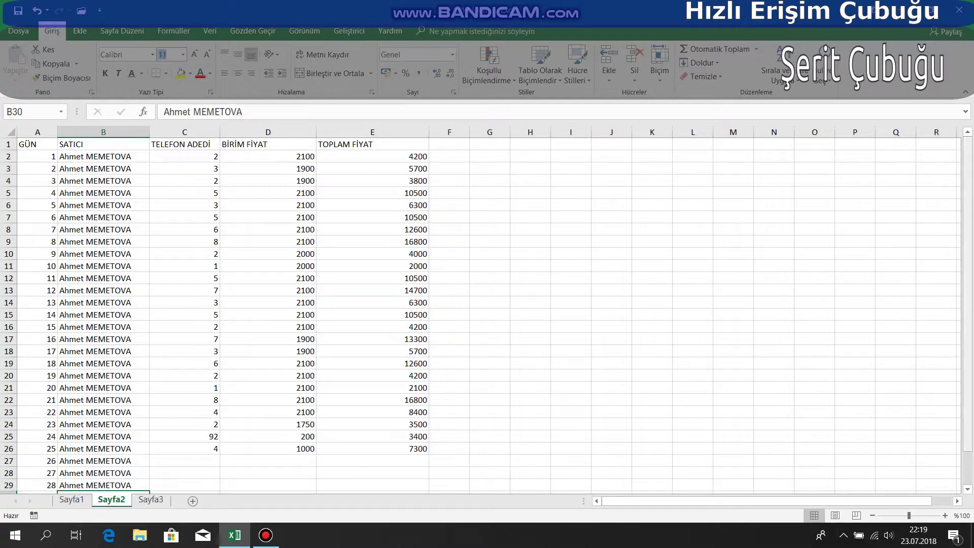
Step: Explore the sheet with the scrollbars, cycle sheets with Ctrl+PageUp/PageDown, and add sheet Sayfa4
mouse_move(967, 254)
left_mouse_down()
mouse_move(967, 265)
mouse_move(967, 251)
left_mouse_up()
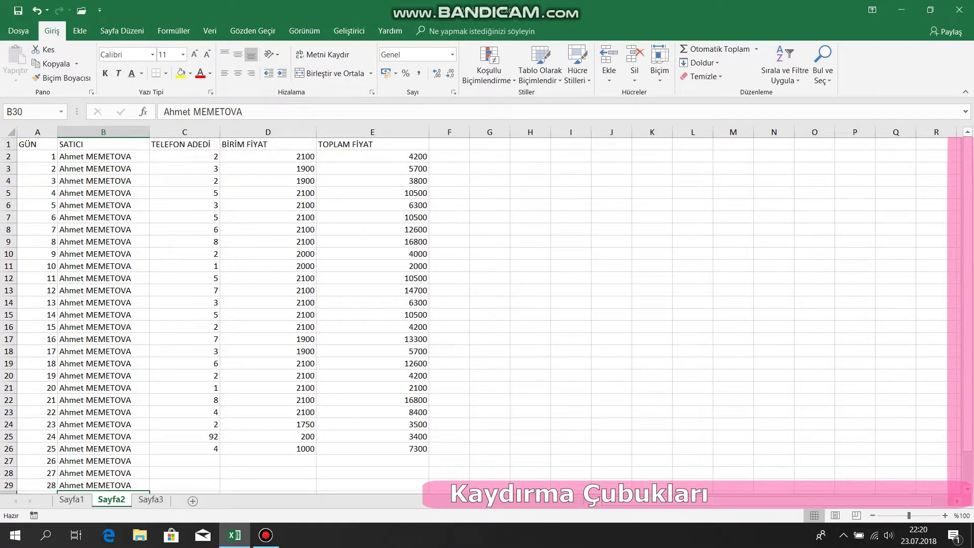
mouse_move(655, 500)
left_mouse_down()
mouse_move(666, 501)
mouse_move(654, 501)
left_mouse_up()
left_click_drag(654, 501, 802, 501)
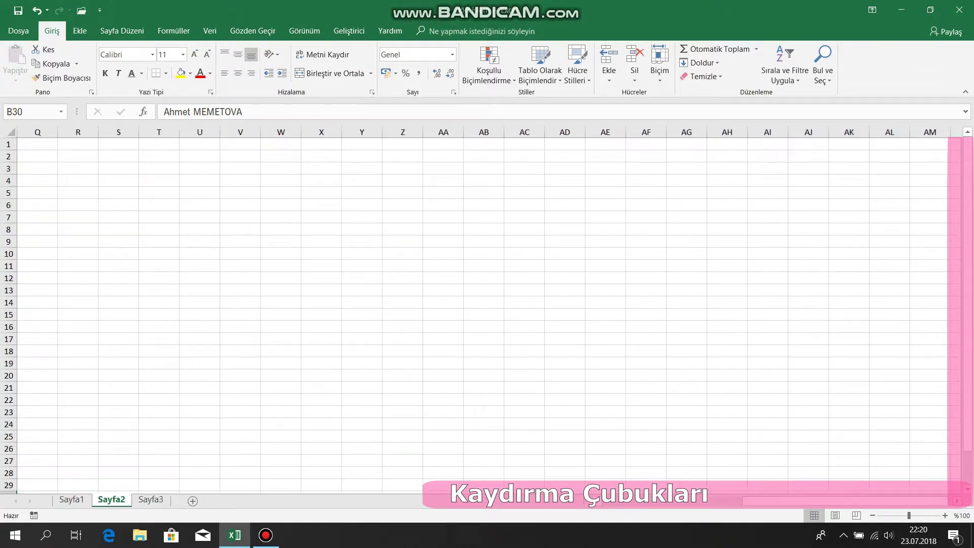
scroll(487, 314, "left", 10)
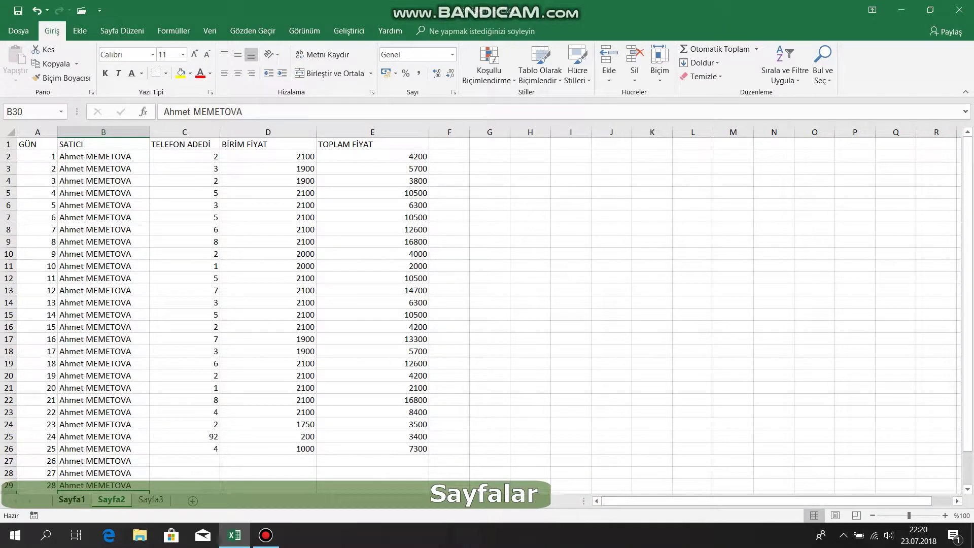
key("ctrl+Page_Up")
key("ctrl+Page_Down")
key("ctrl+Page_Down")
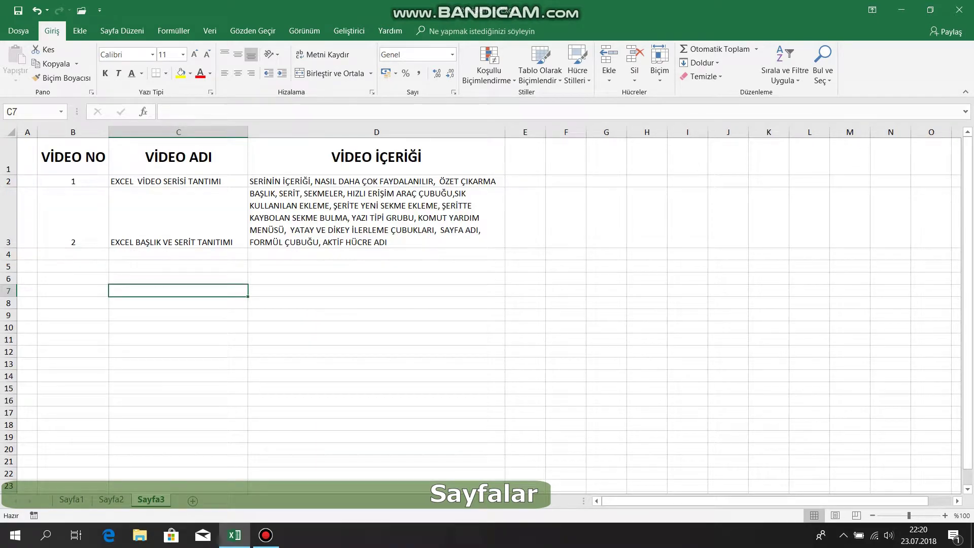
left_click(193, 501)
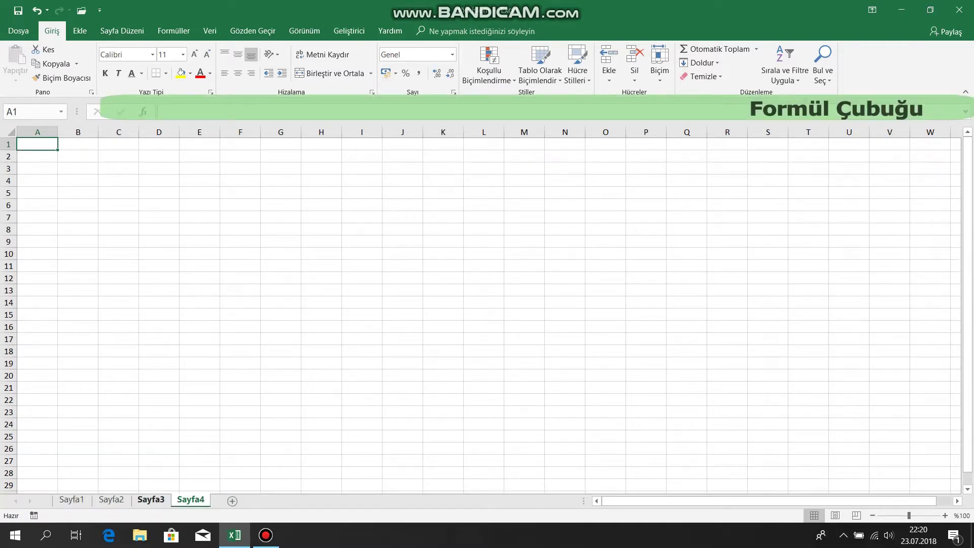
Step: Go to Sayfa1 and inspect cell B4's value and F4's multiplication formula
left_click(150, 499)
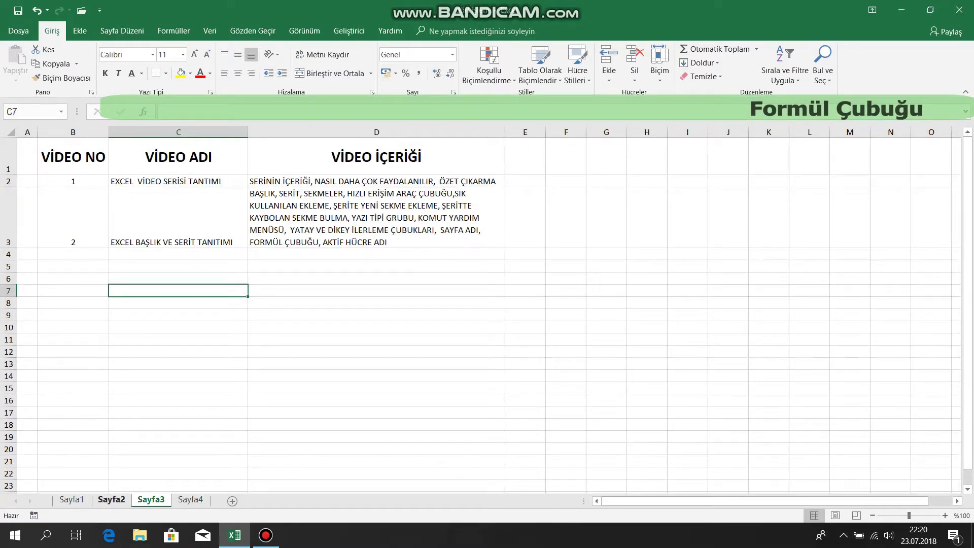
key("ctrl+Page_Up")
key("ctrl+Page_Up")
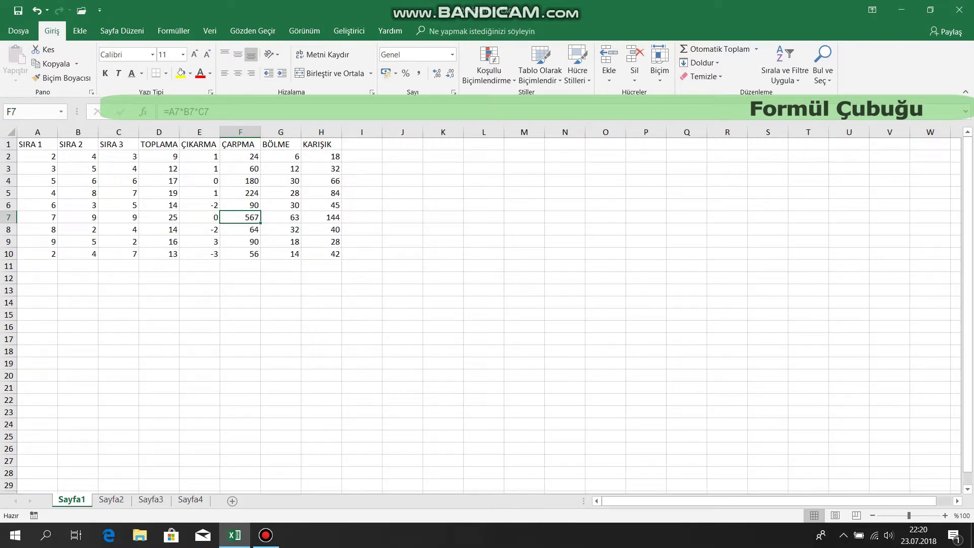
left_click(281, 327)
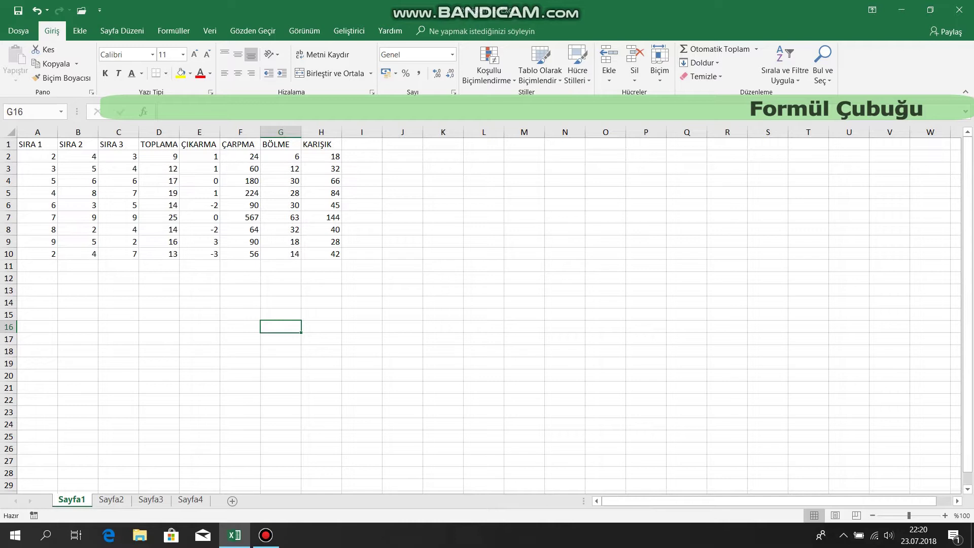
left_click(77, 181)
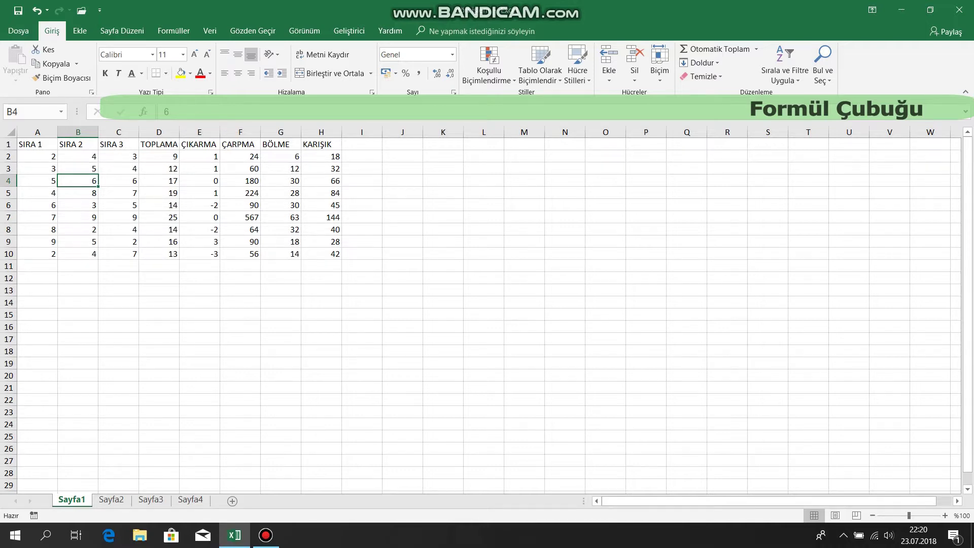
left_click(240, 181)
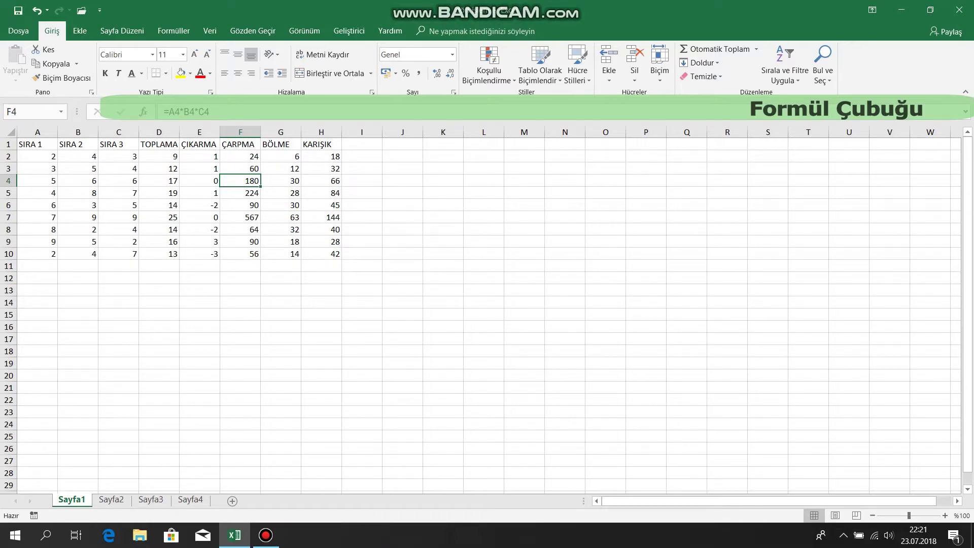
Step: Scroll down to select H71, then return to view G4's division formula =F4/B4
scroll(321, 266, "down", 6)
scroll(321, 266, "down", 8)
scroll(321, 266, "down", 6)
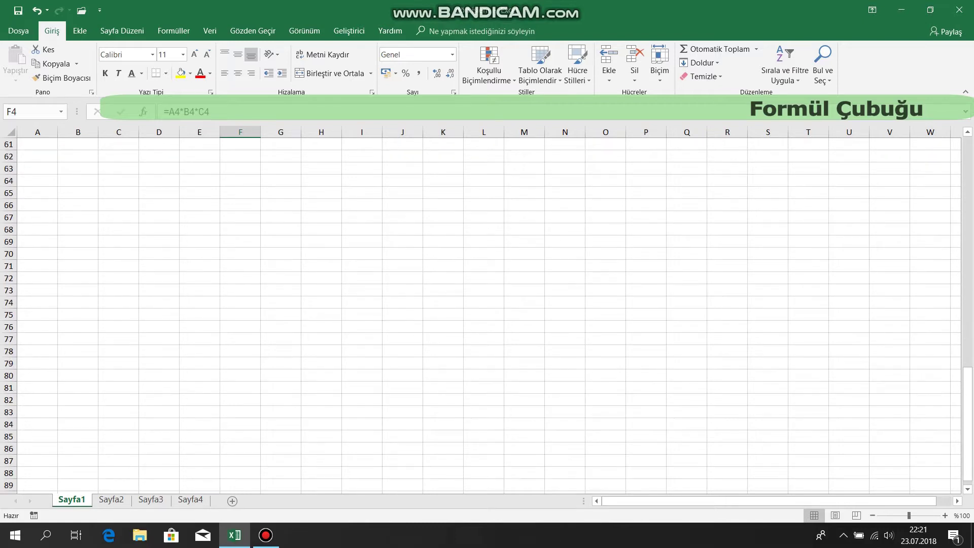
left_click(321, 266)
scroll(482, 312, "up", 10)
scroll(482, 312, "up", 10)
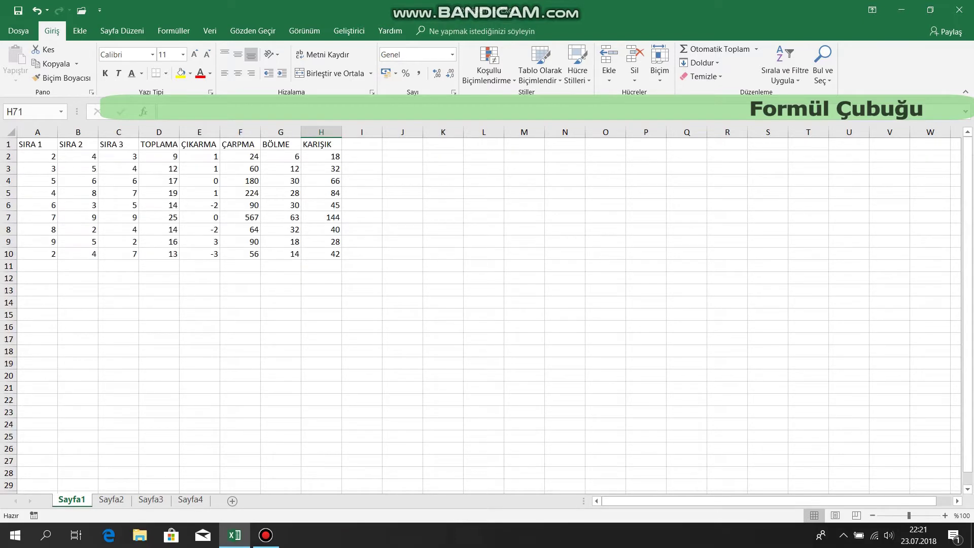
left_click(281, 180)
scroll(482, 312, "down", 13)
scroll(482, 312, "down", 13)
scroll(482, 312, "down", 7)
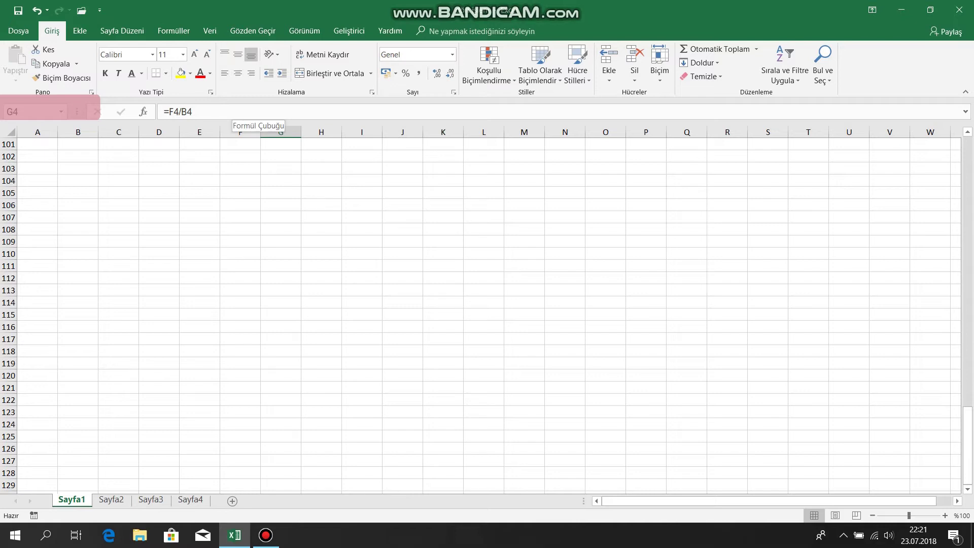
left_click(224, 112)
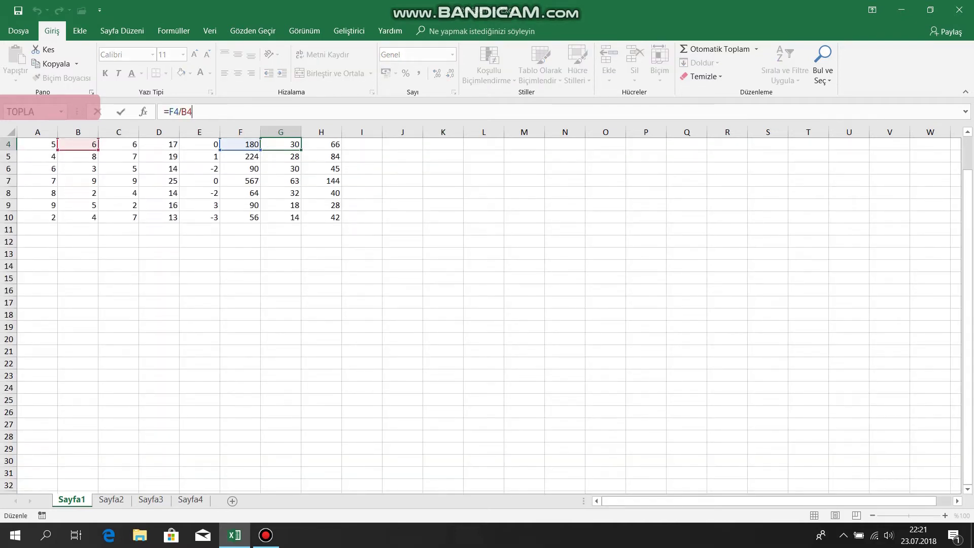
scroll(487, 304, "up", 1)
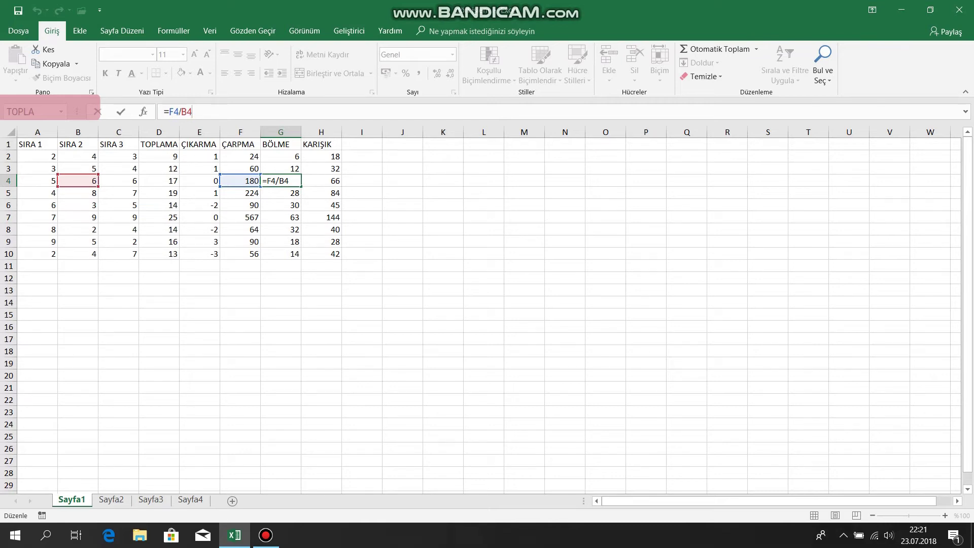
key("Return")
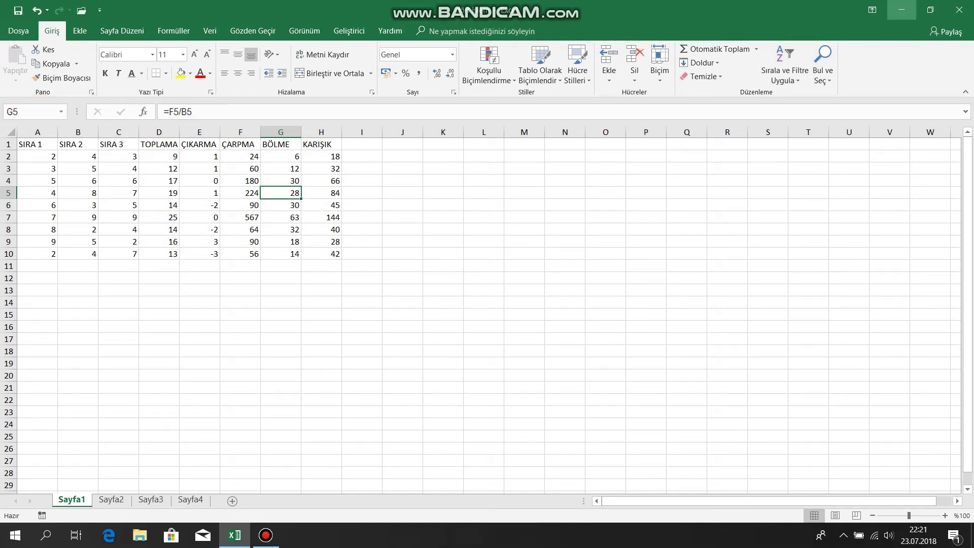
Step: Minimize Excel to bring the Bandicam window to the front
left_click(901, 10)
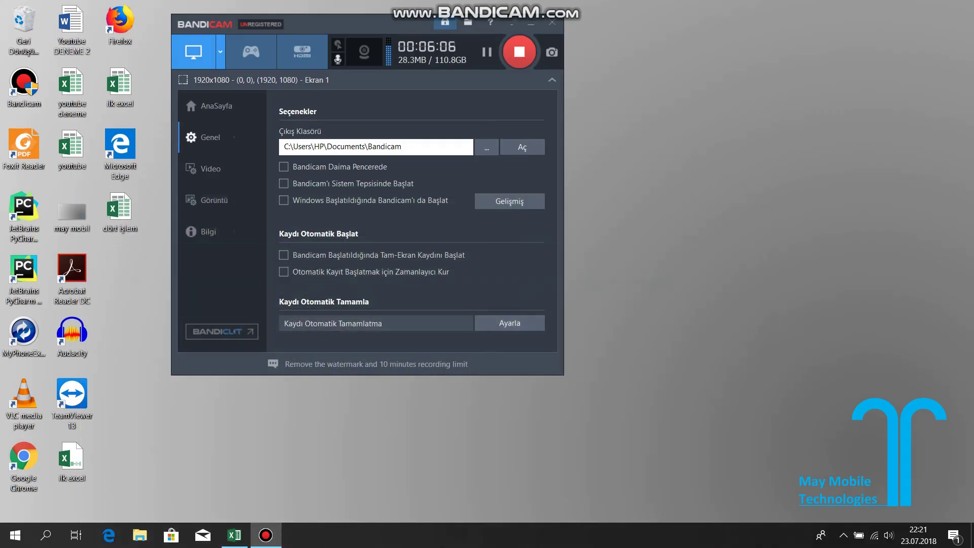